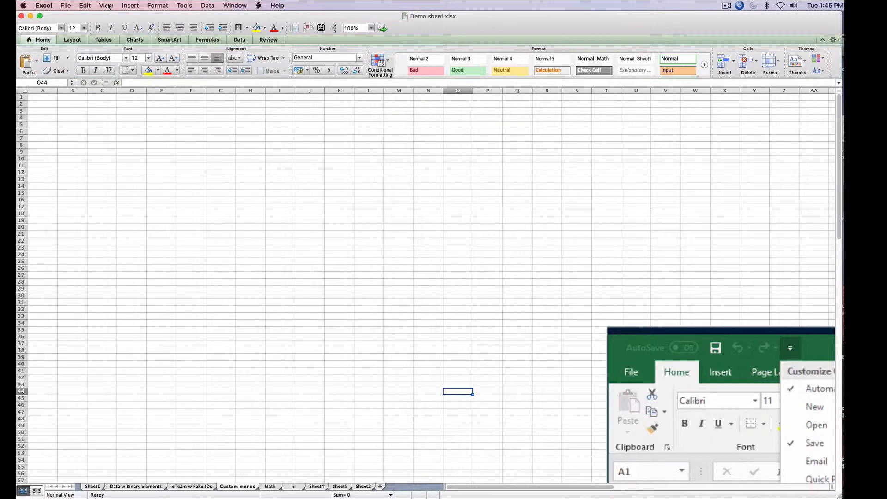
pyautogui.hscroll(1, 114, 12)
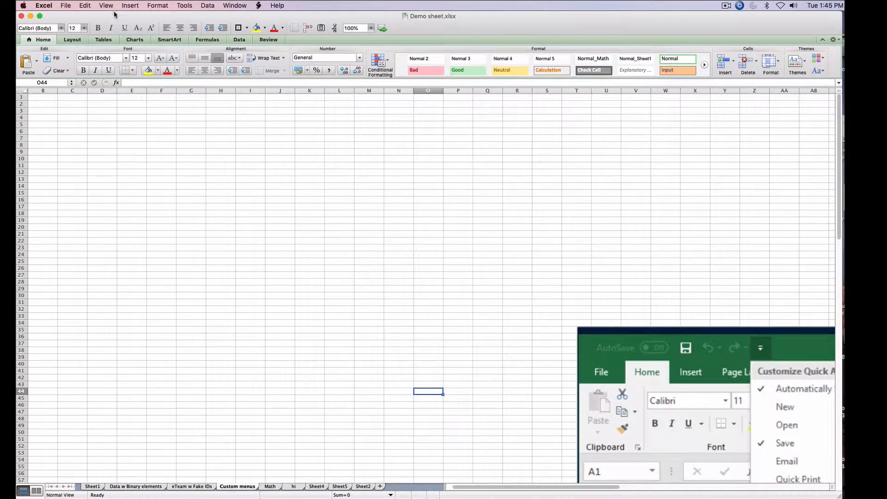
pyautogui.click(106, 6)
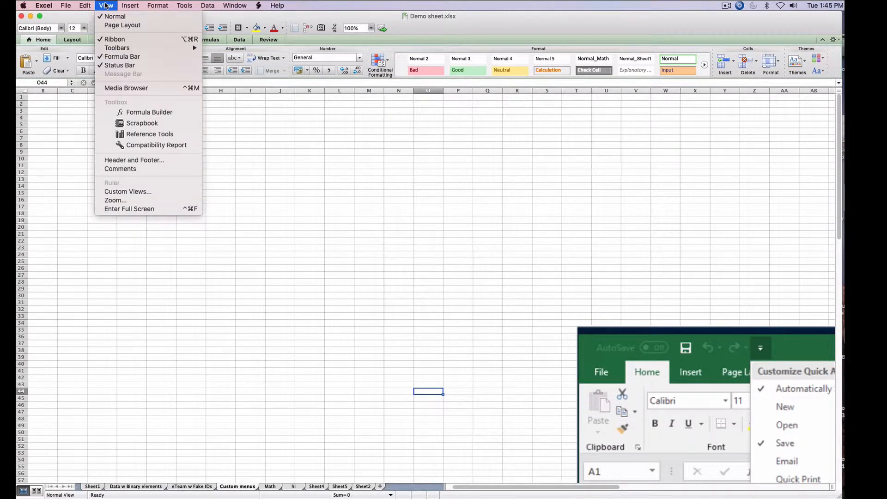
pyautogui.moveTo(125, 50)
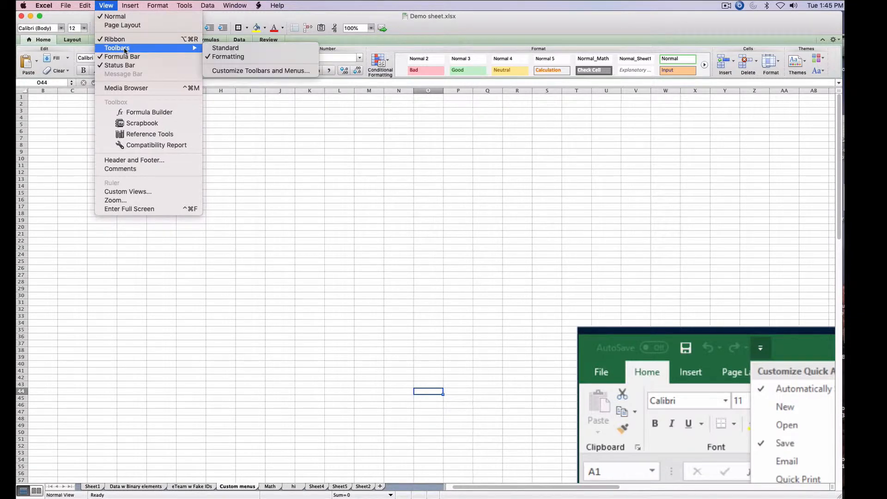
pyautogui.click(220, 48)
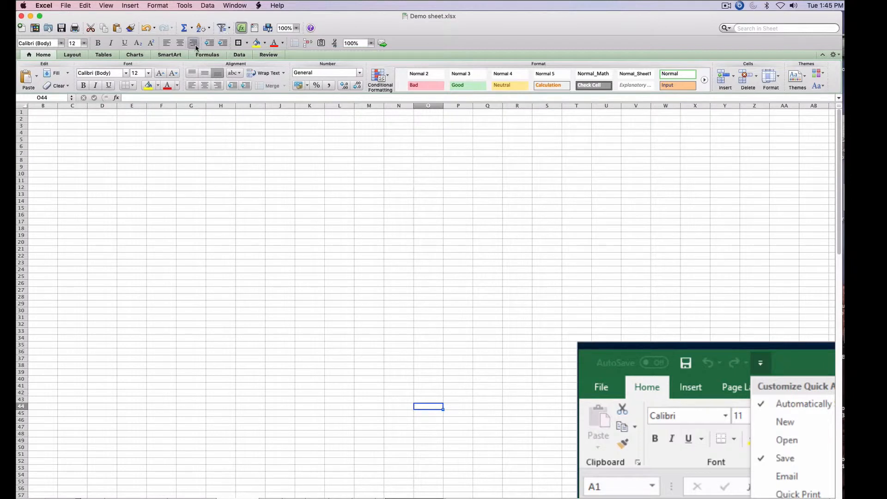
pyautogui.click(104, 5)
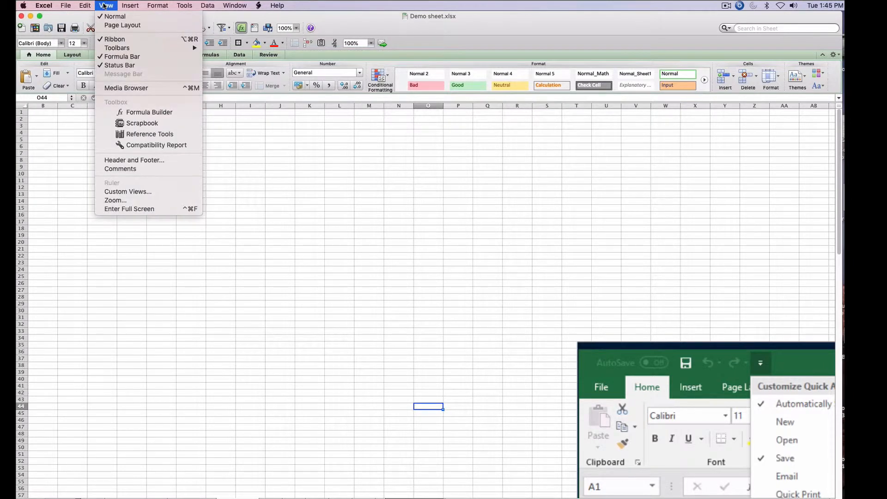
pyautogui.moveTo(120, 48)
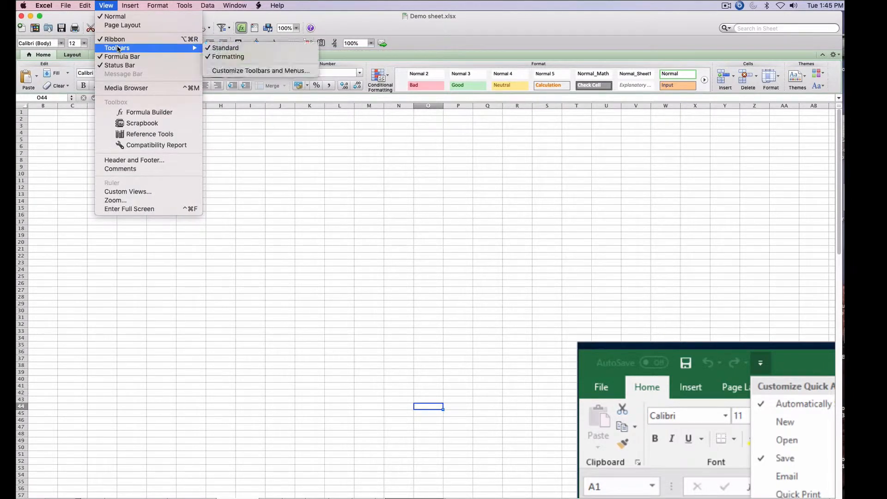
pyautogui.click(222, 48)
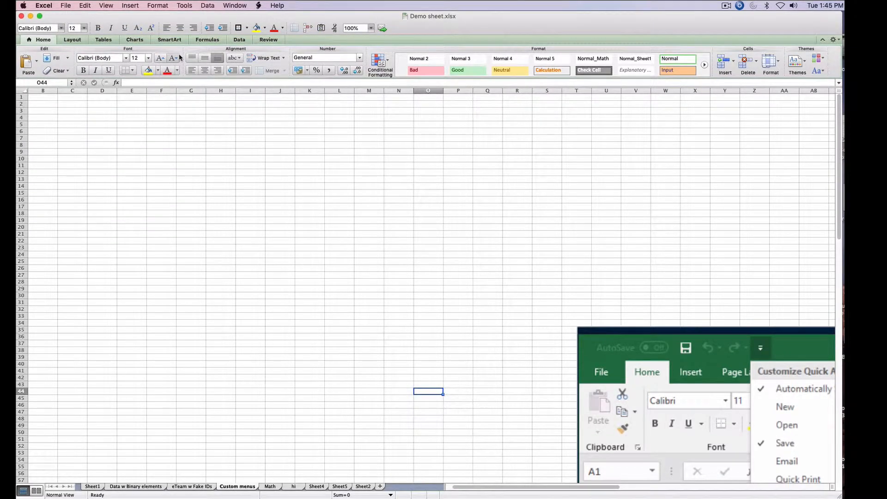
# - Collapse the ribbon so only its tab names remain
pyautogui.click(821, 41)
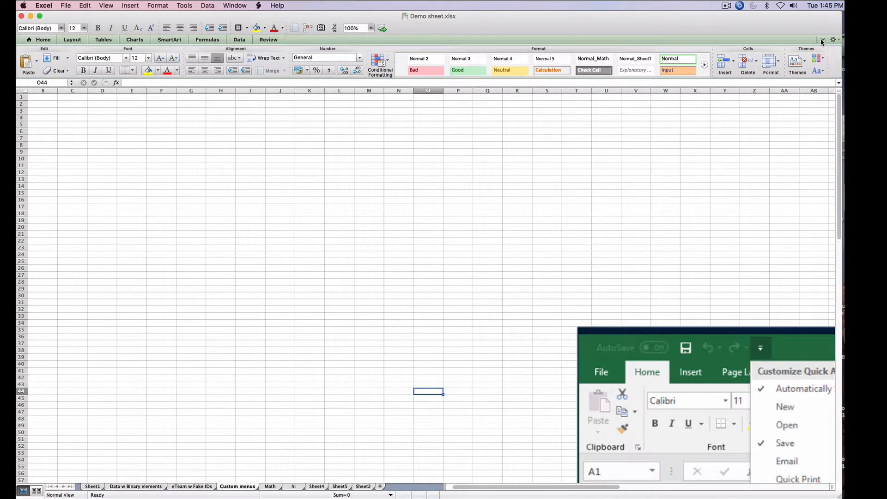
pyautogui.click(821, 41)
pyautogui.click(822, 41)
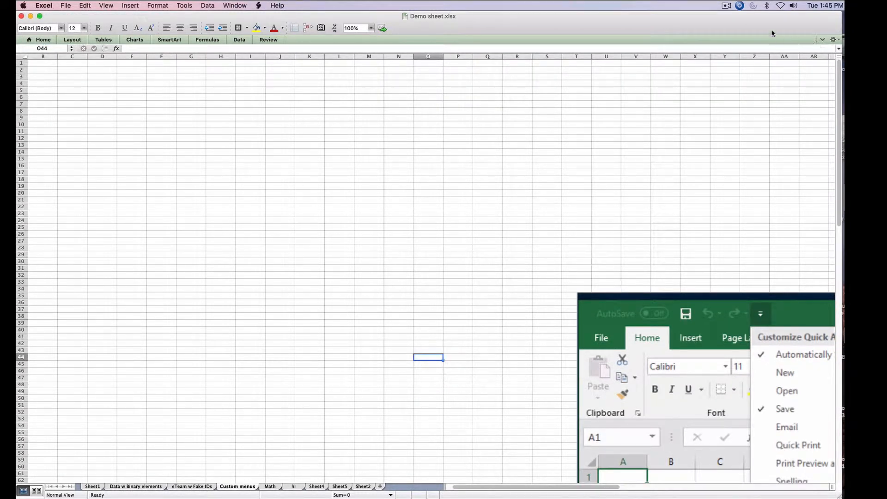
# - Open the Customize Toolbars and Menus dialog from the toolbar options
pyautogui.click(107, 5)
pyautogui.moveTo(127, 50)
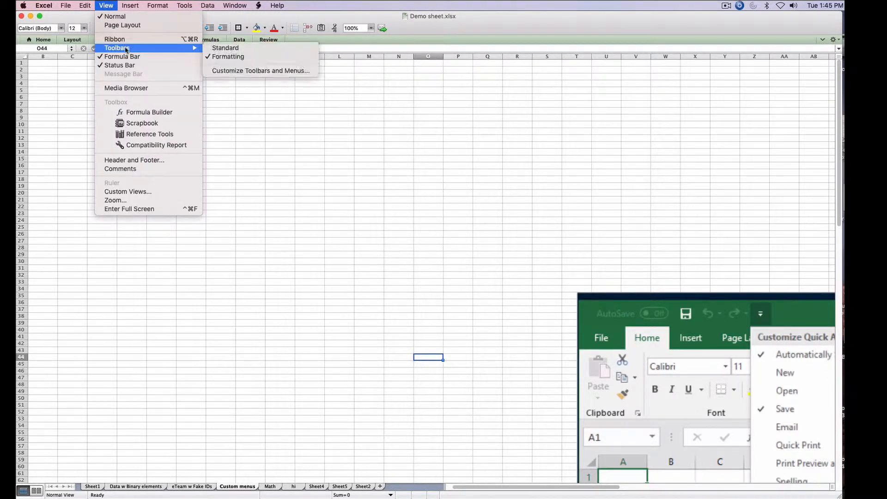
pyautogui.click(266, 70)
pyautogui.moveTo(367, 105); pyautogui.dragTo(209, 118)
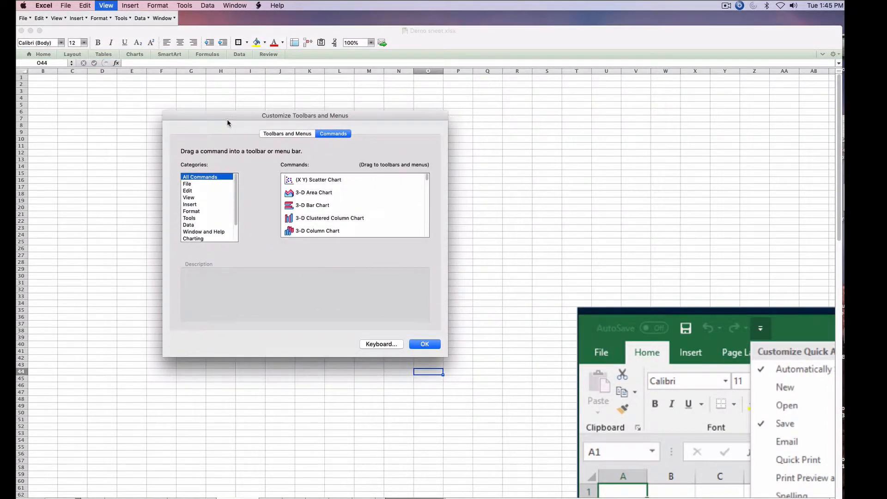
# - Browse the command categories and scroll through the All Commands list in the Commands section
pyautogui.click(196, 185)
pyautogui.click(197, 211)
pyautogui.click(202, 224)
pyautogui.click(202, 196)
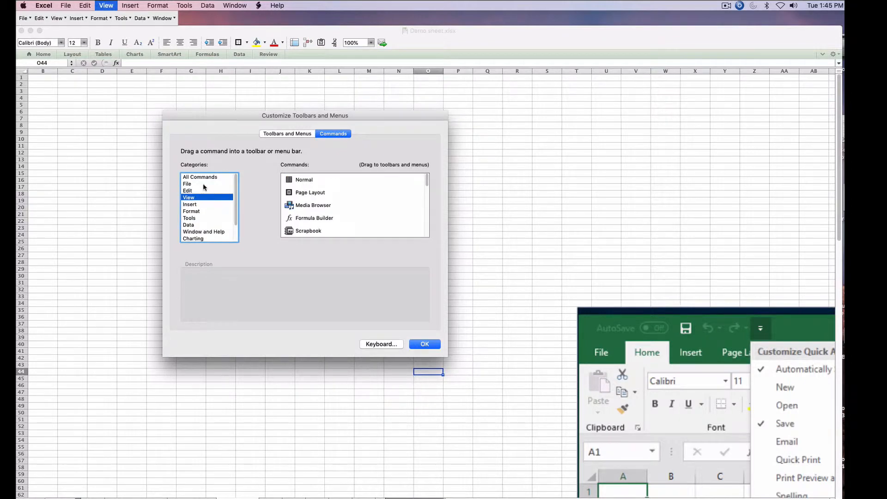
pyautogui.click(201, 178)
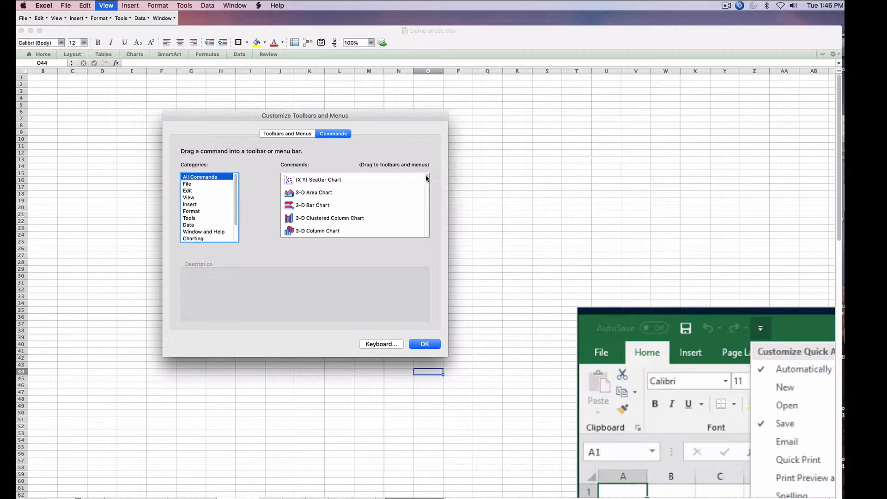
pyautogui.moveTo(425, 178); pyautogui.dragTo(422, 214)
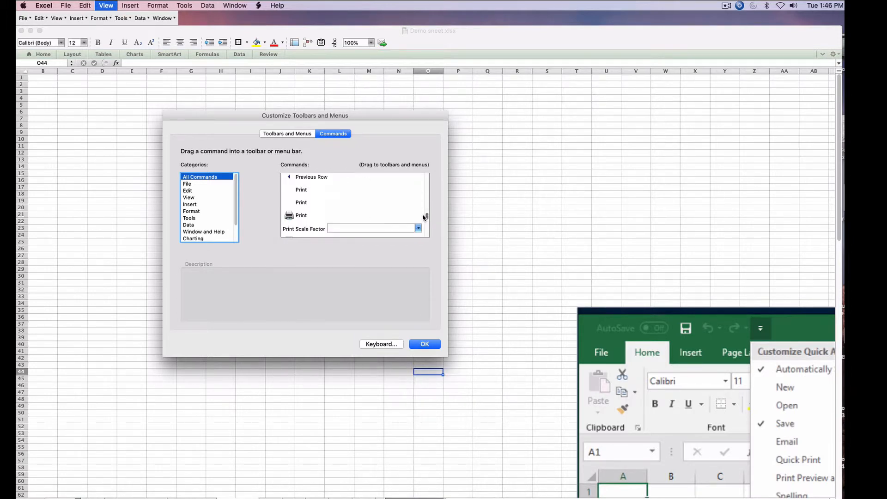
pyautogui.scroll(3, 351, 208)
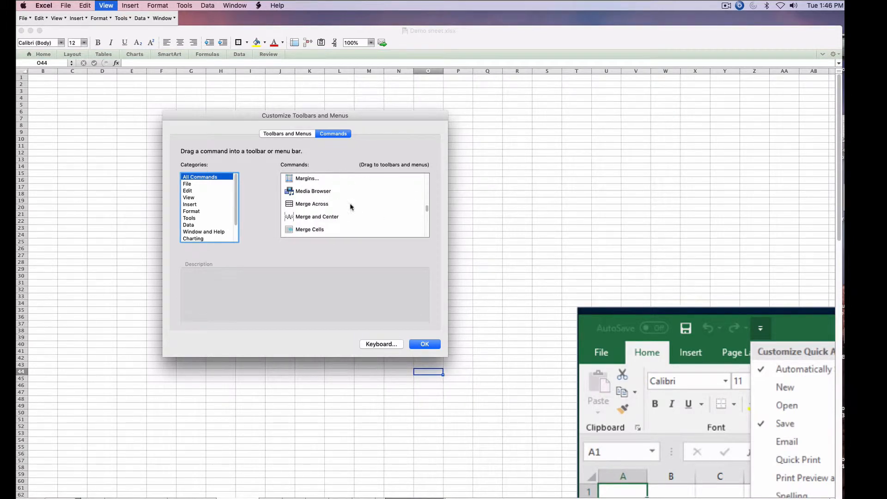
pyautogui.scroll(-6, 351, 208)
pyautogui.scroll(-2, 351, 207)
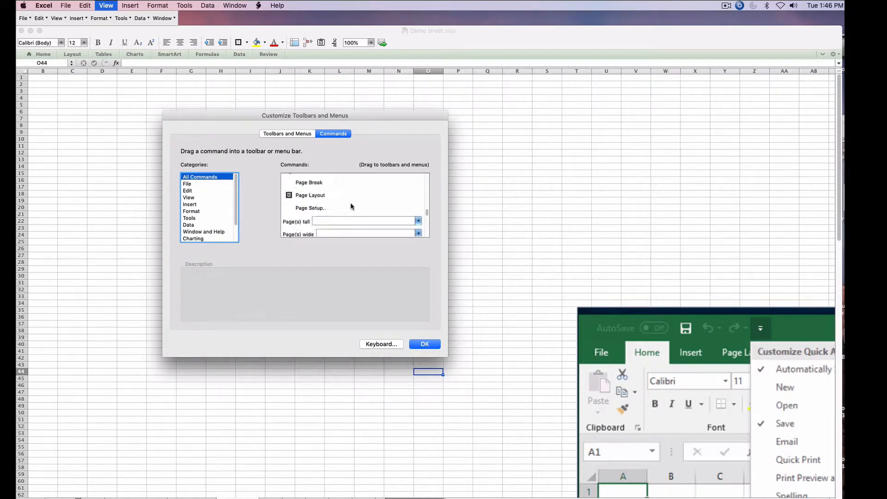
pyautogui.scroll(-4, 350, 206)
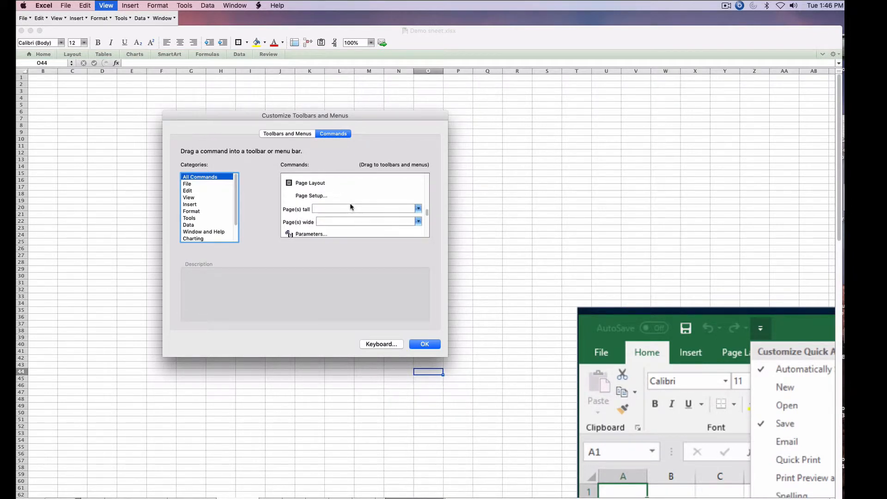
pyautogui.scroll(-2, 351, 206)
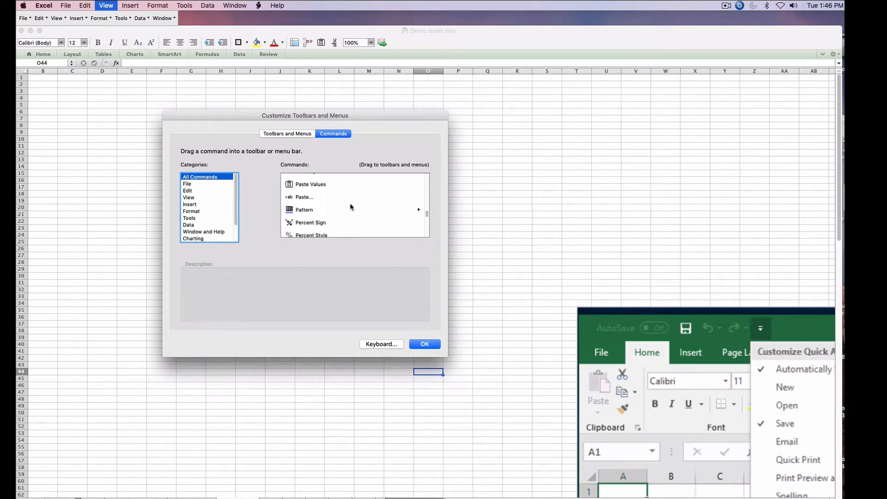
pyautogui.scroll(2, 351, 207)
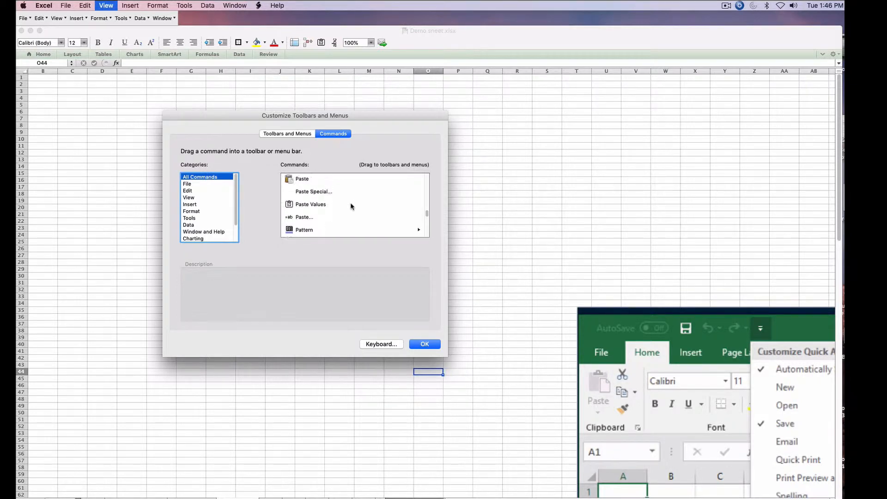
# - Add the Paste Values command to the Formatting toolbar
pyautogui.click(293, 205)
pyautogui.moveTo(292, 206)
pyautogui.mouseDown()
pyautogui.moveTo(301, 57)
pyautogui.moveTo(327, 42)
pyautogui.moveTo(310, 205)
pyautogui.moveTo(299, 207)
pyautogui.mouseUp()
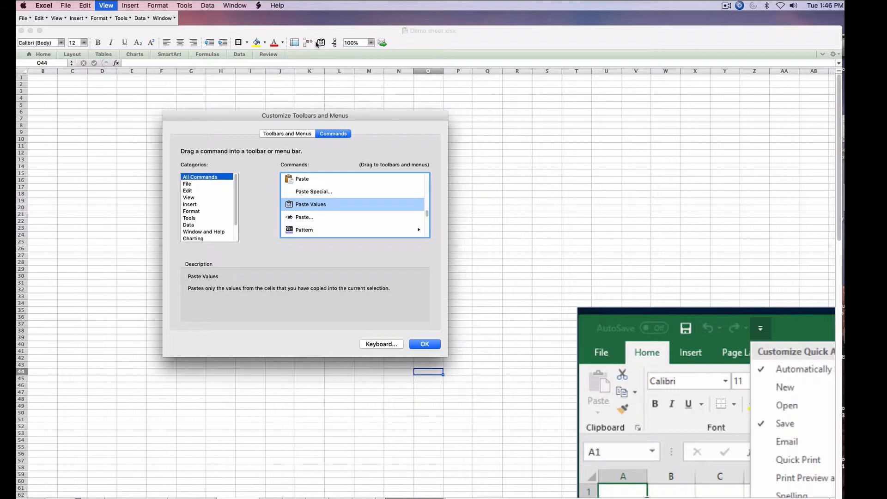
pyautogui.moveTo(321, 42); pyautogui.dragTo(368, 94)
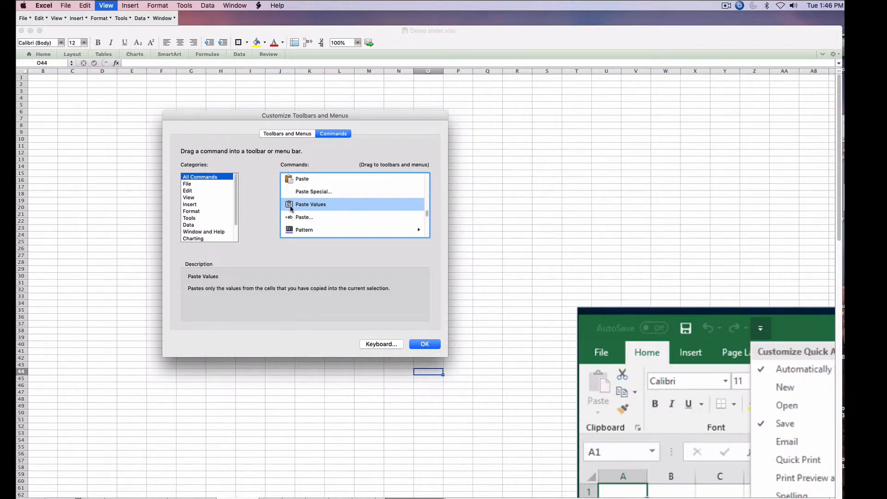
pyautogui.moveTo(291, 206); pyautogui.dragTo(317, 47)
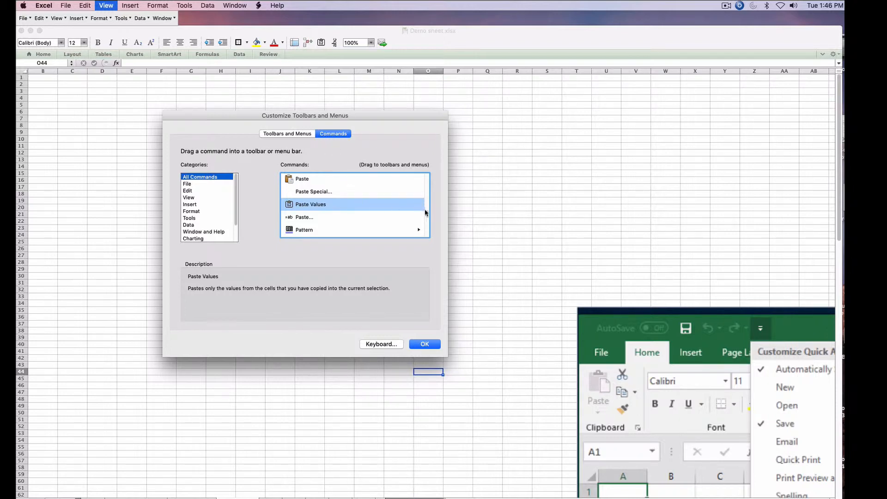
# - Try to add the Delete command to the toolbar
pyautogui.moveTo(425, 213)
pyautogui.mouseDown()
pyautogui.moveTo(426, 180)
pyautogui.moveTo(425, 194)
pyautogui.mouseUp()
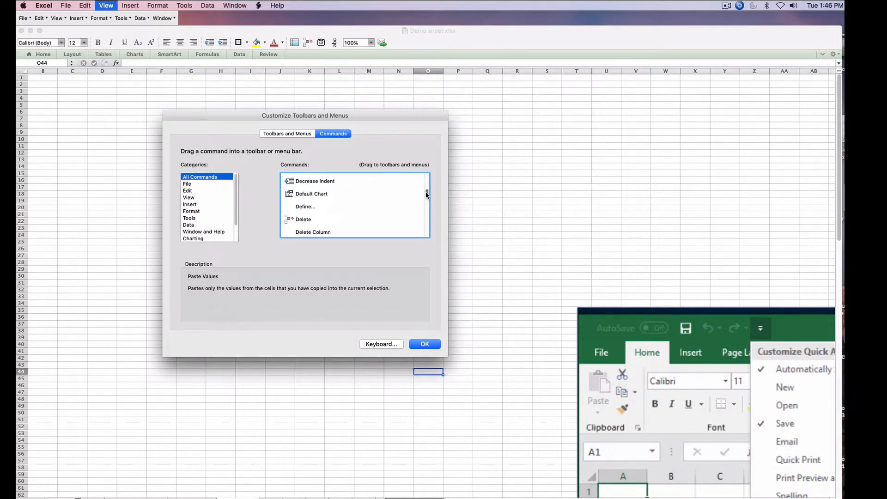
pyautogui.click(303, 220)
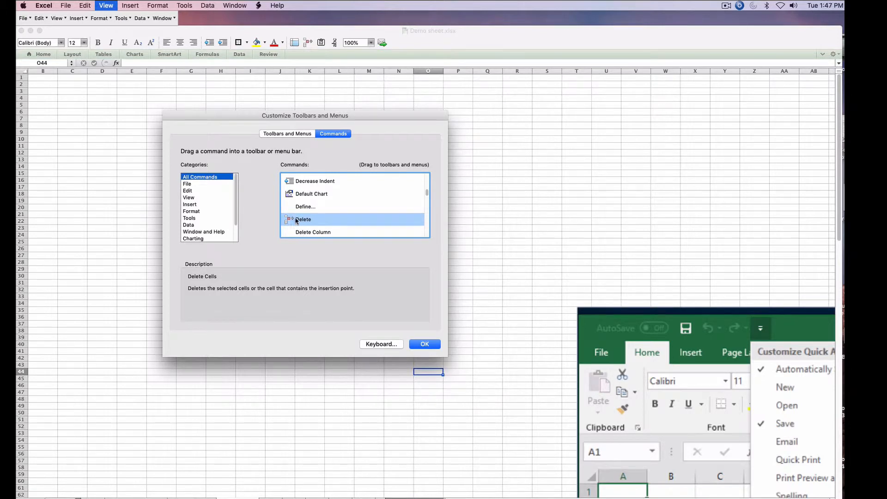
pyautogui.moveTo(296, 220); pyautogui.dragTo(326, 82)
# - Add the Clear Contents command to the Formatting toolbar
pyautogui.scroll(3, 356, 205)
pyautogui.scroll(10, 356, 203)
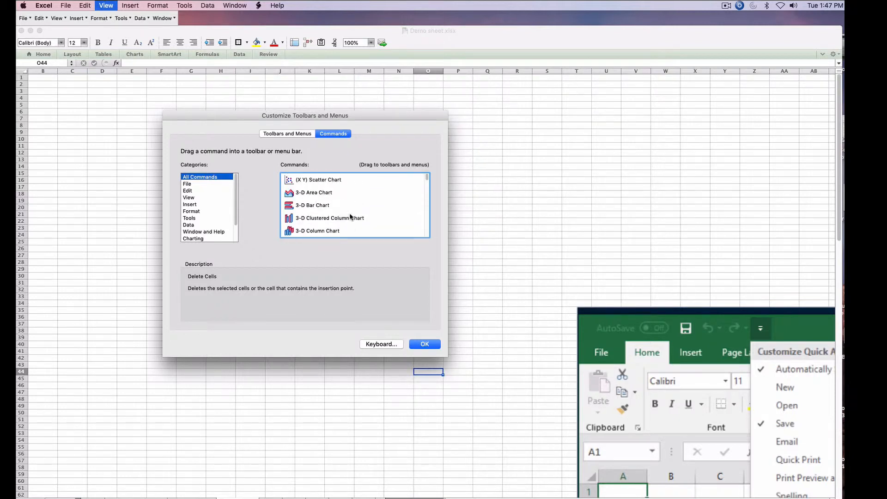
pyautogui.scroll(-5, 350, 215)
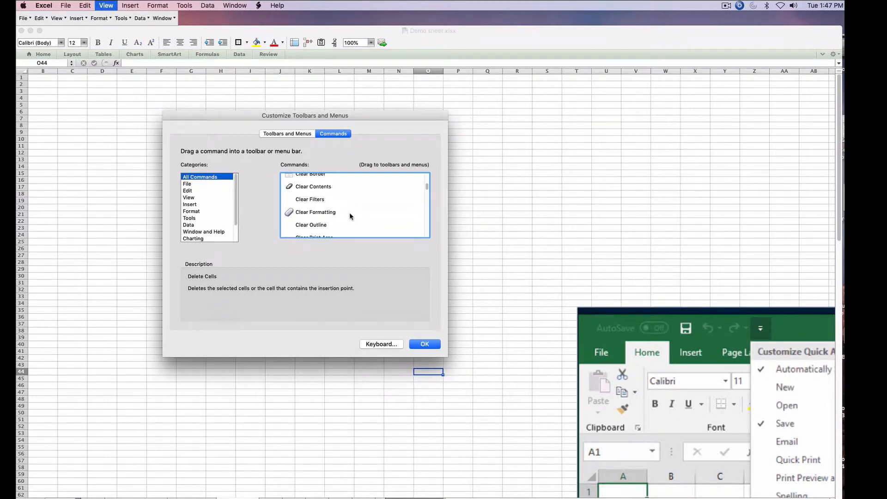
pyautogui.scroll(1, 346, 216)
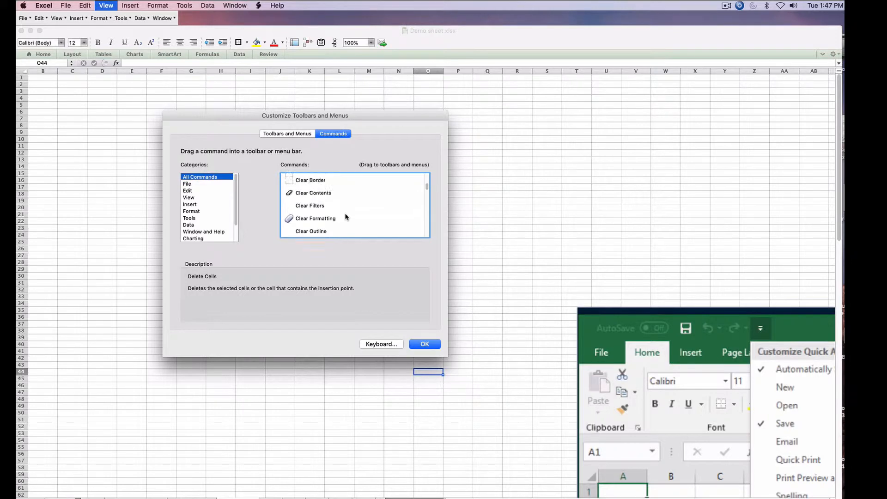
pyautogui.click(300, 194)
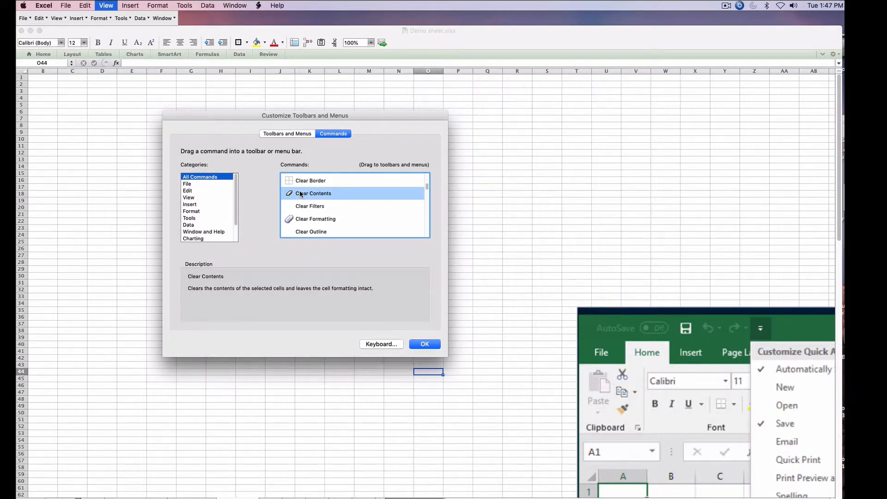
pyautogui.moveTo(300, 194); pyautogui.dragTo(333, 44)
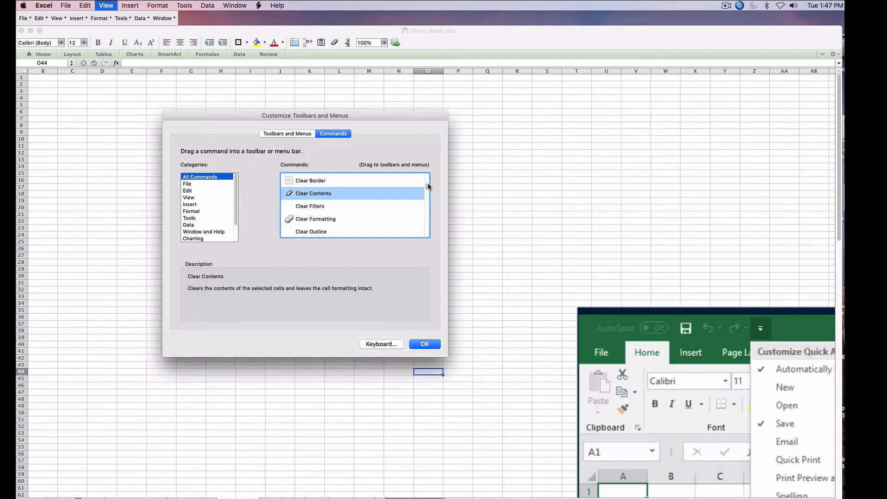
# - Add the Replace... command to the Formatting toolbar
pyautogui.scroll(-10, 427, 186)
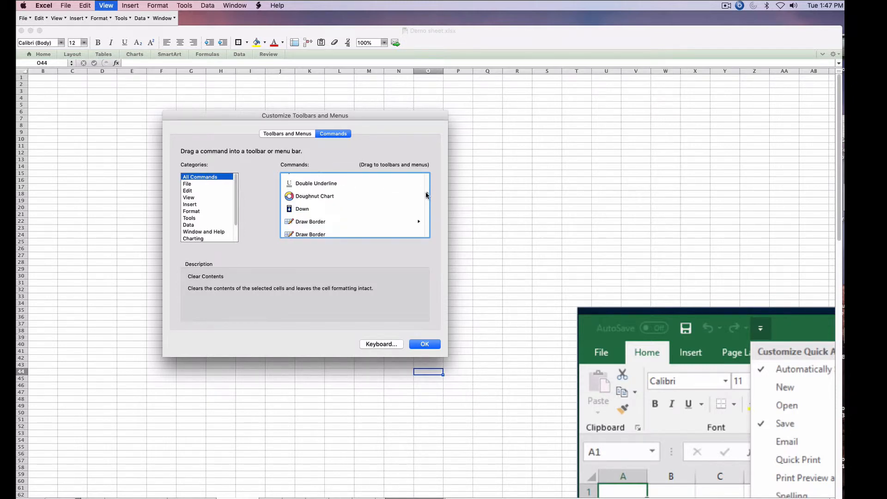
pyautogui.moveTo(425, 192); pyautogui.dragTo(425, 213)
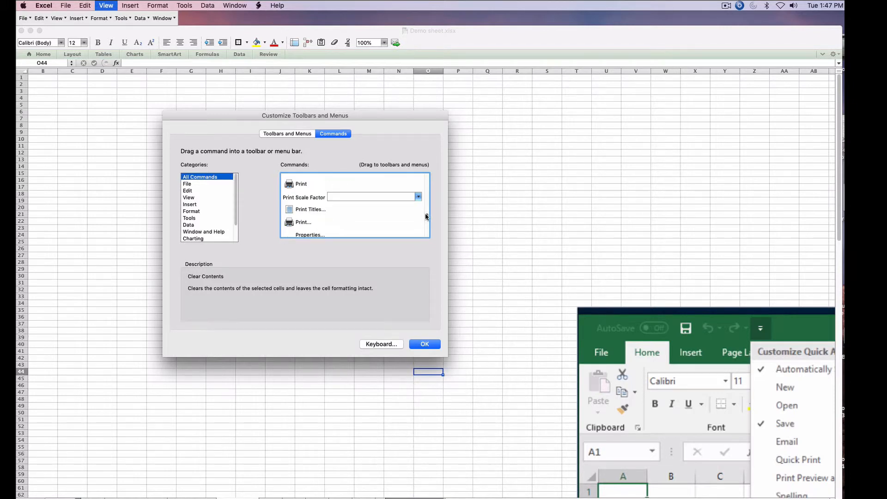
pyautogui.scroll(3, 399, 212)
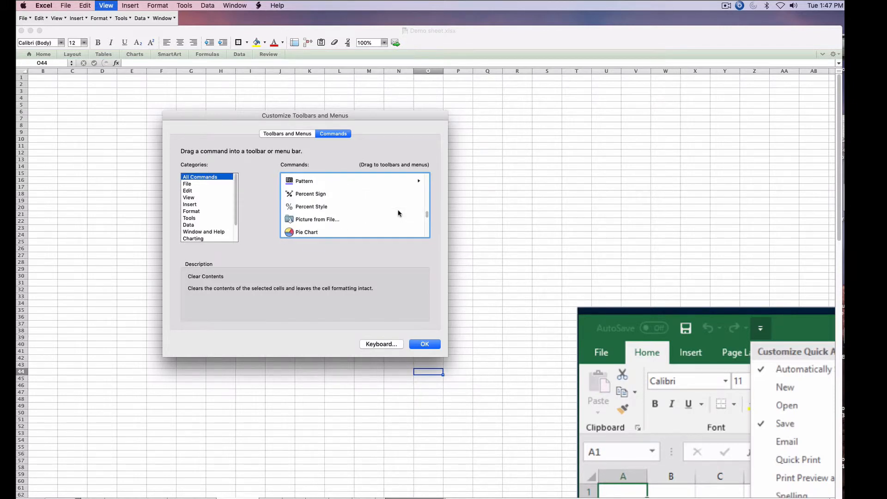
pyautogui.scroll(1, 399, 213)
pyautogui.scroll(-5, 400, 213)
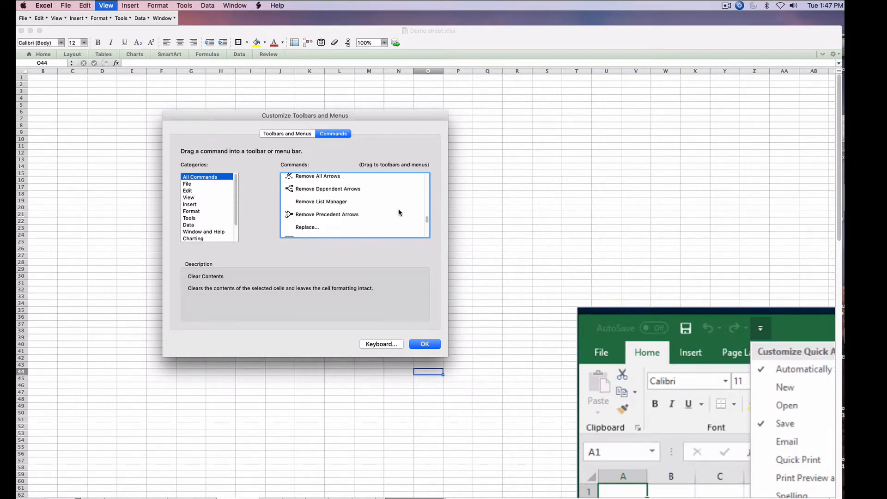
pyautogui.click(322, 225)
pyautogui.moveTo(317, 227)
pyautogui.mouseDown()
pyautogui.moveTo(330, 44)
pyautogui.moveTo(339, 45)
pyautogui.mouseUp()
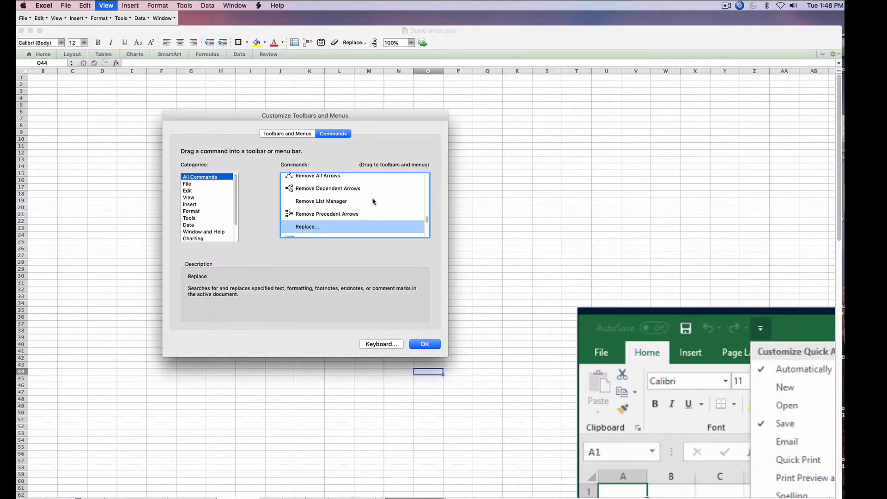
pyautogui.scroll(-10, 378, 202)
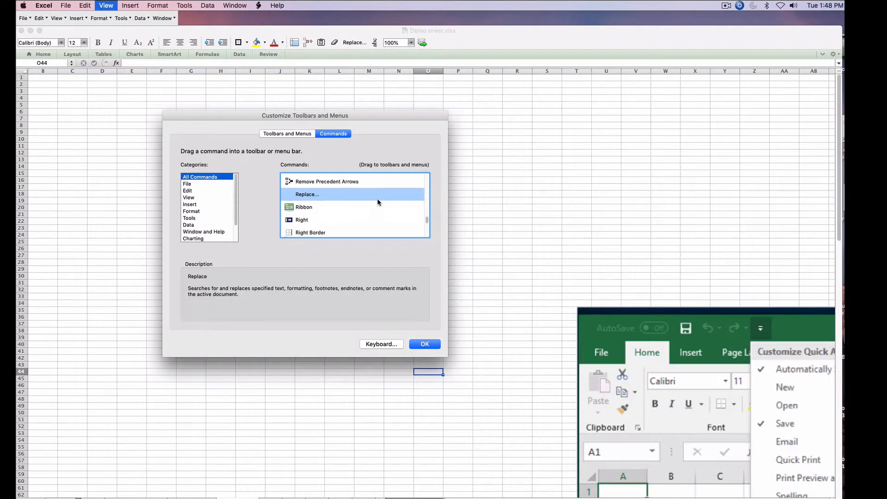
# - Add the Sort... command to the Formatting toolbar and close the Customize Toolbars and Menus dialog
pyautogui.scroll(-3, 378, 202)
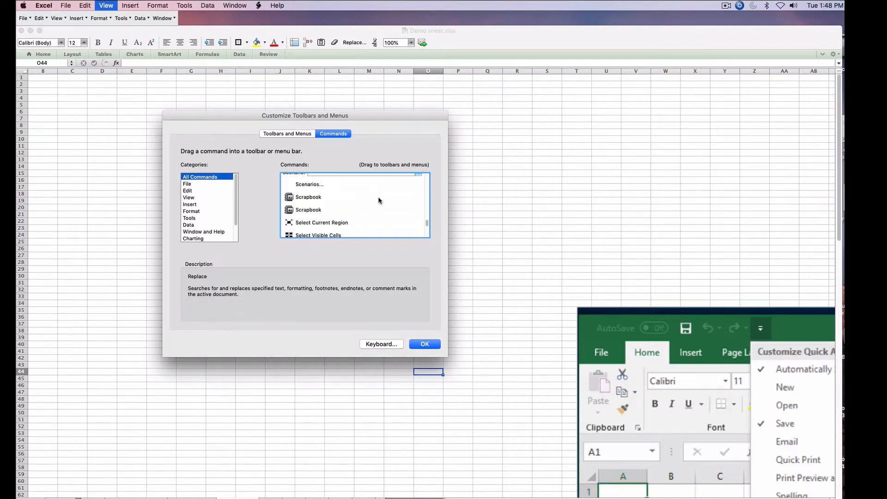
pyautogui.moveTo(426, 220)
pyautogui.mouseDown()
pyautogui.moveTo(426, 234)
pyautogui.moveTo(421, 227)
pyautogui.mouseUp()
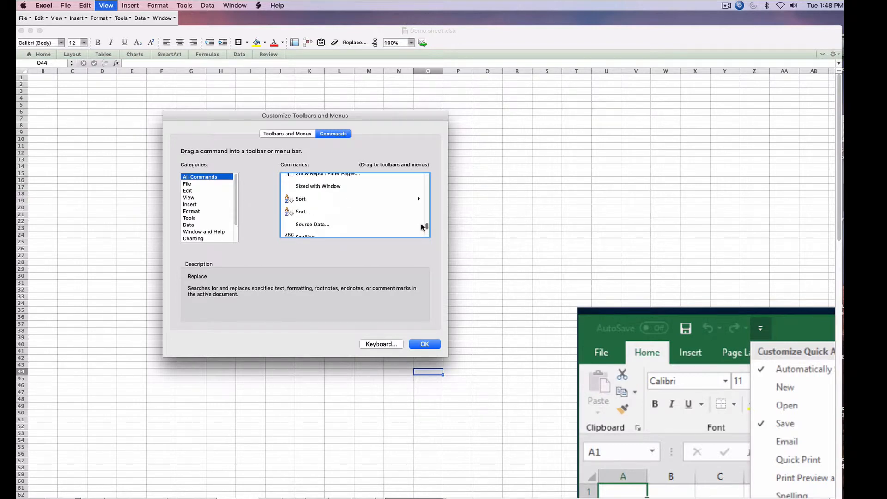
pyautogui.click(292, 213)
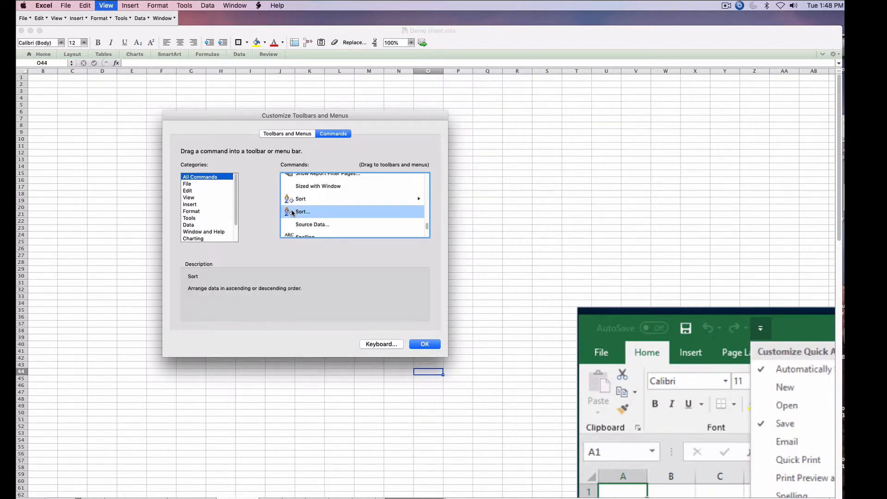
pyautogui.moveTo(293, 212); pyautogui.dragTo(347, 46)
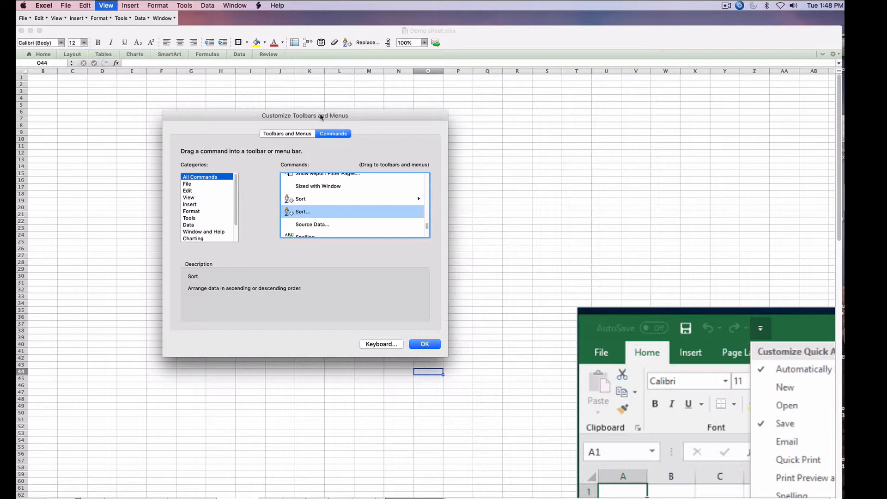
pyautogui.moveTo(325, 113); pyautogui.dragTo(314, 140)
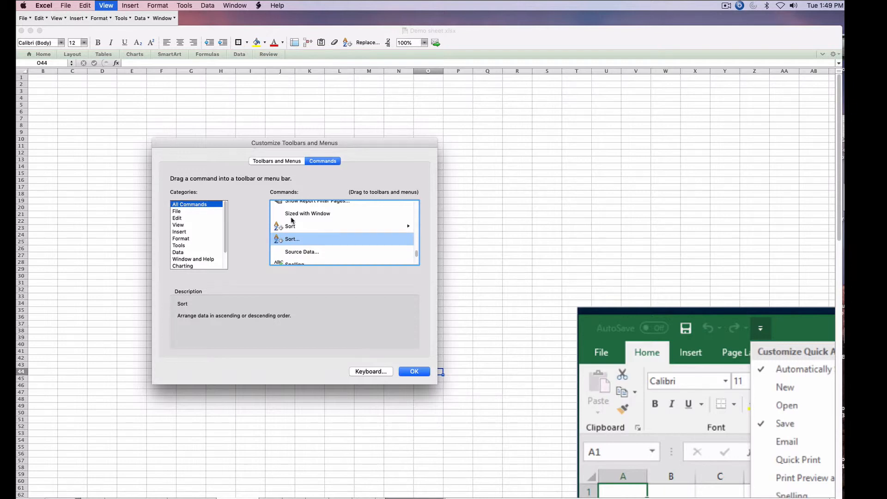
pyautogui.click(410, 370)
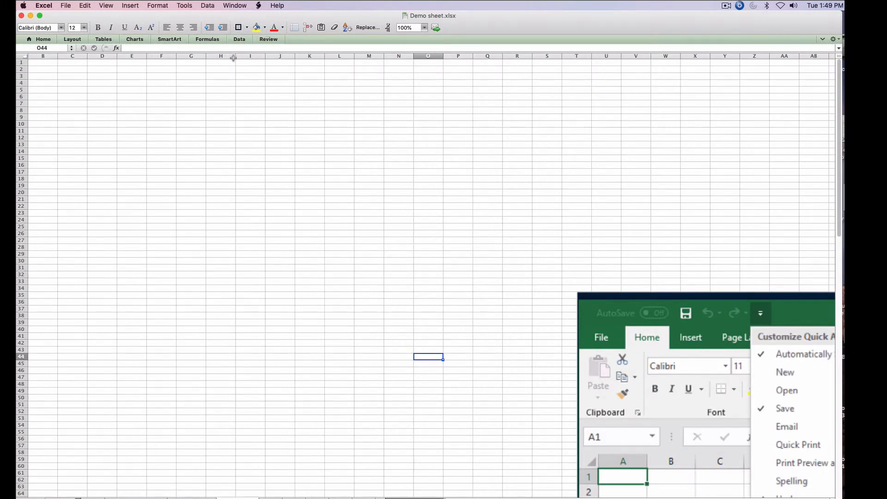
# - Apply a thick box border around the range G6:N23
pyautogui.moveTo(189, 95); pyautogui.dragTo(413, 215)
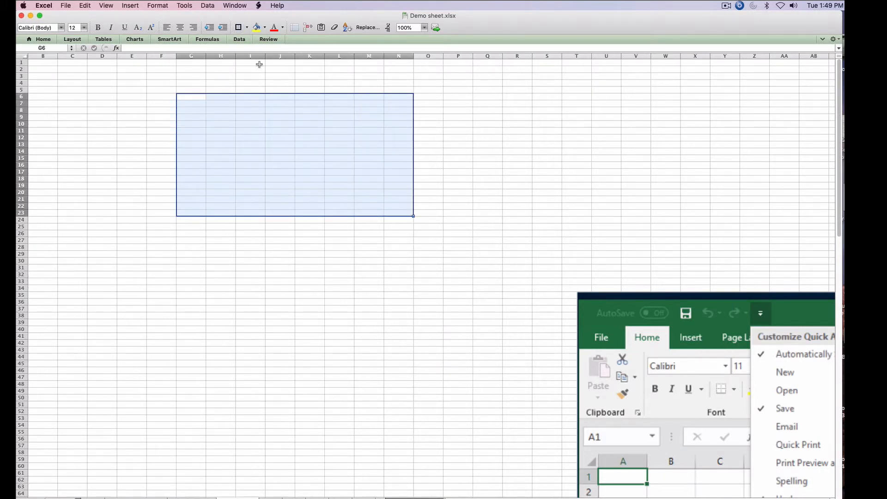
pyautogui.click(249, 29)
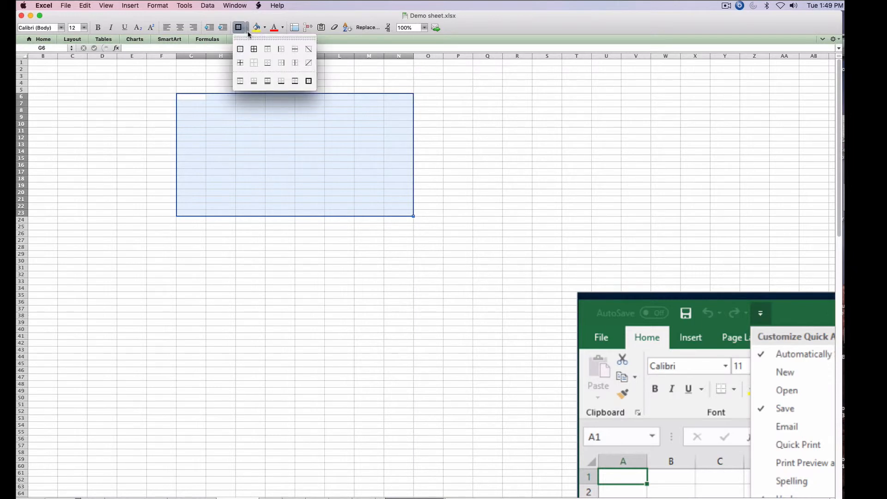
pyautogui.click(310, 83)
pyautogui.click(487, 101)
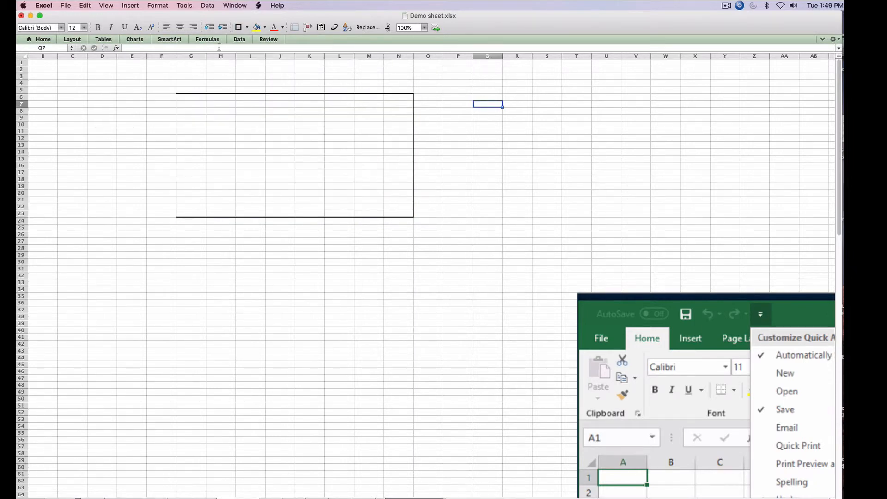
# - Add all inside borders to the range G6:N23
pyautogui.moveTo(187, 97); pyautogui.dragTo(412, 215)
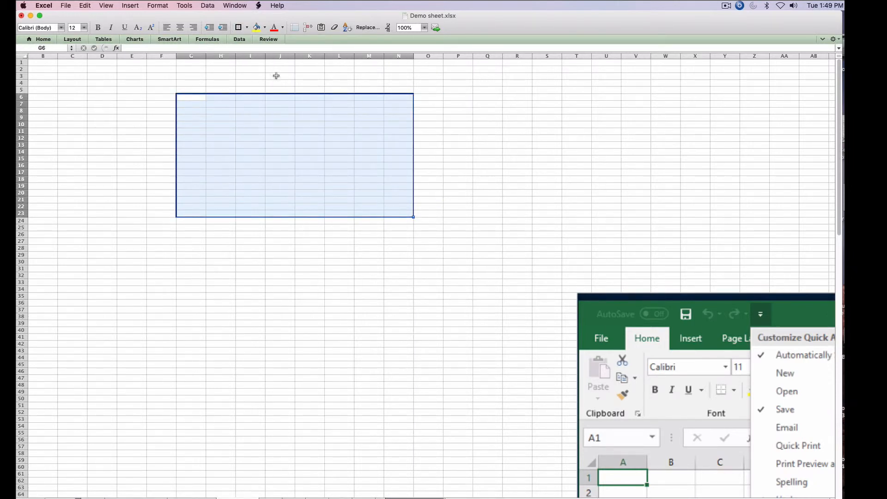
pyautogui.click(248, 29)
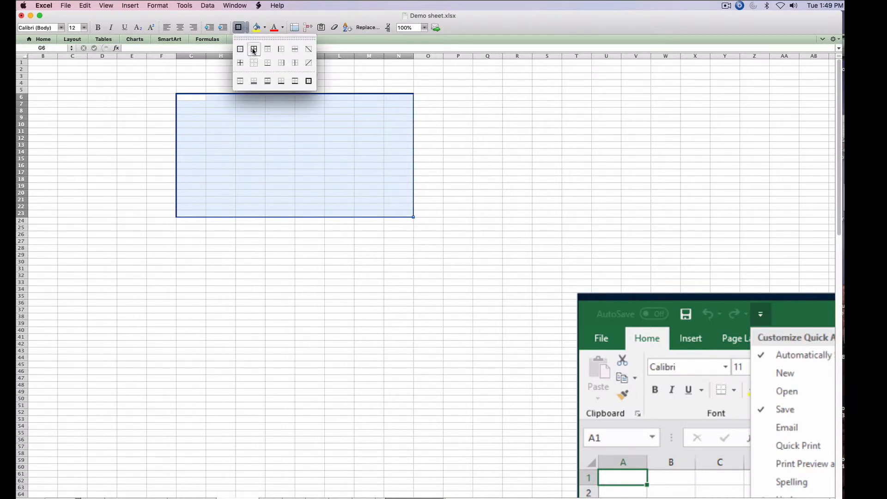
pyautogui.click(255, 63)
pyautogui.click(490, 170)
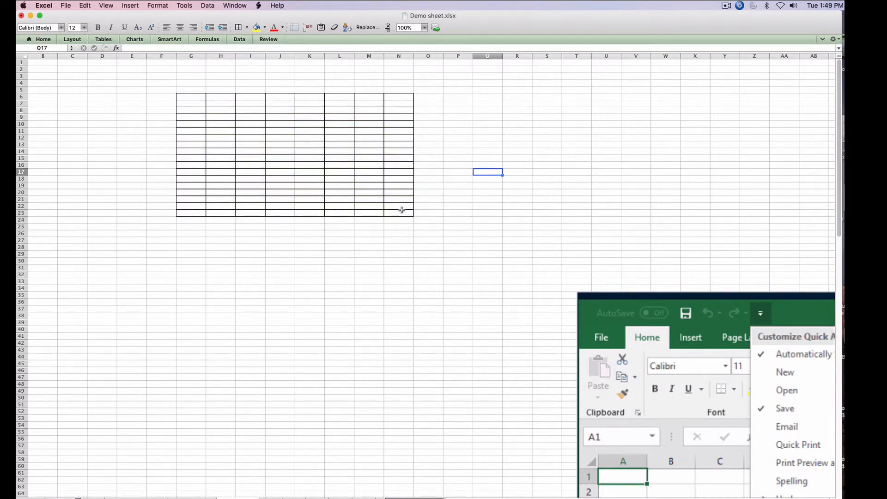
# - Reapply the thick box border around G6:N23 and give cell Q12 a top and double bottom border
pyautogui.moveTo(400, 211); pyautogui.dragTo(184, 96)
pyautogui.click(247, 28)
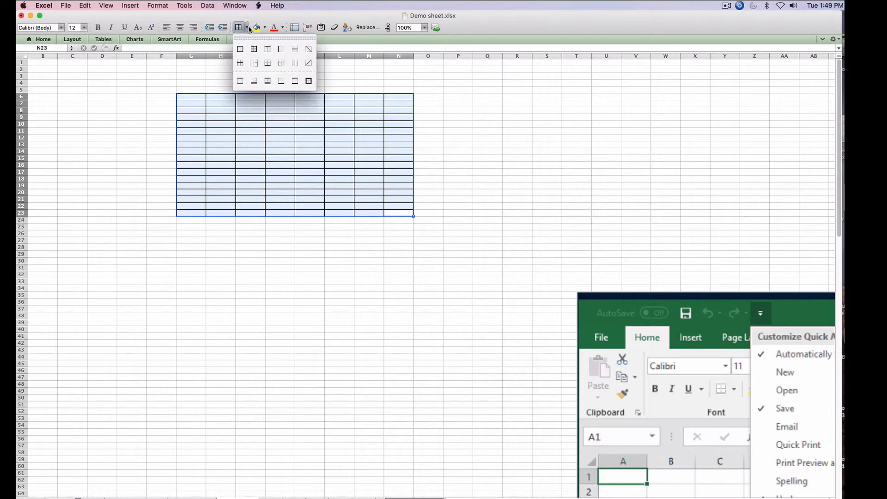
pyautogui.click(307, 81)
pyautogui.click(484, 138)
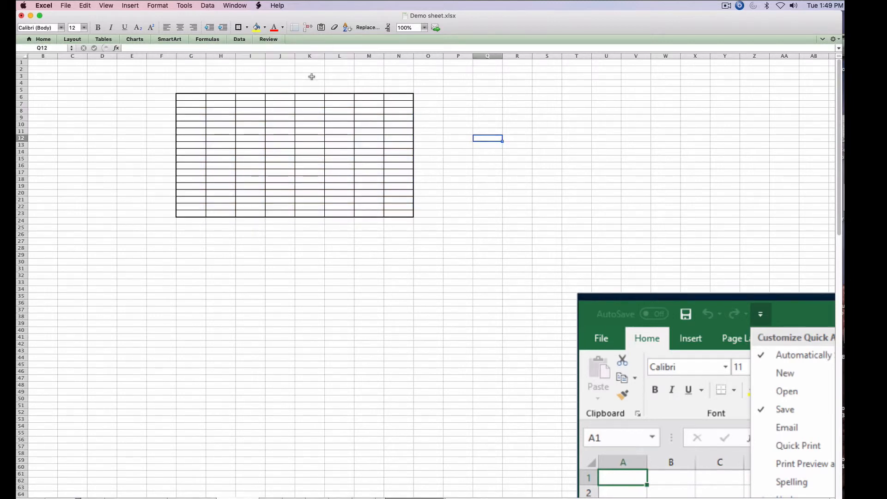
pyautogui.click(247, 30)
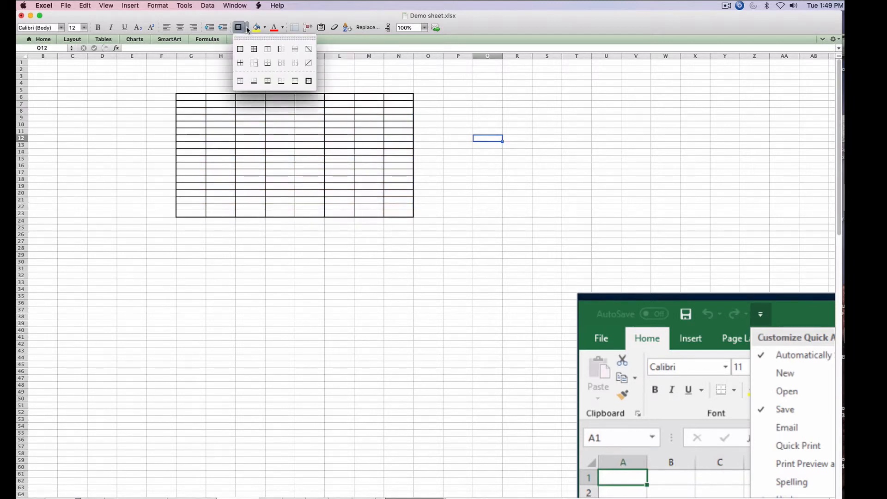
pyautogui.click(272, 86)
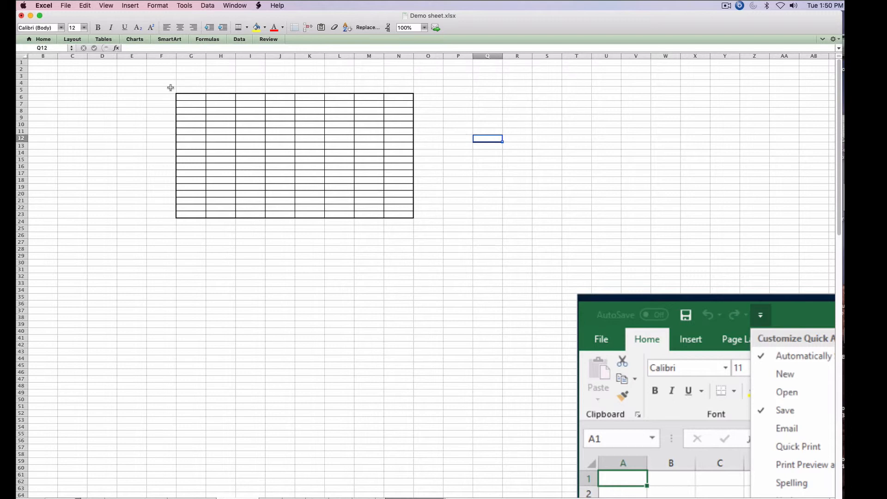
# - Remove all borders from the range F5:P25, then undo the removal
pyautogui.moveTo(170, 87); pyautogui.dragTo(471, 230)
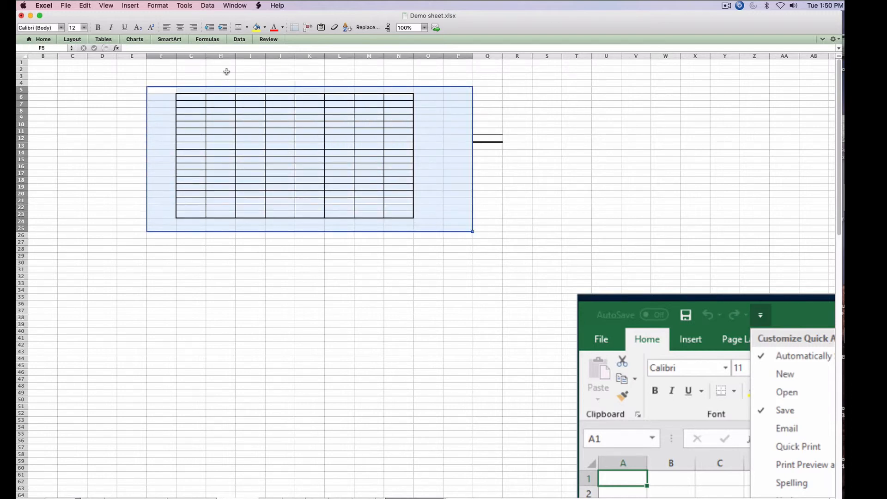
pyautogui.click(247, 27)
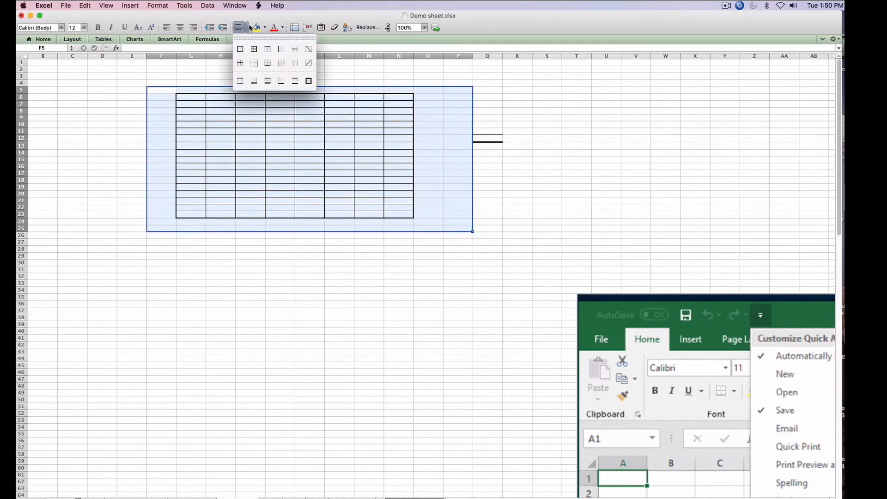
pyautogui.click(252, 66)
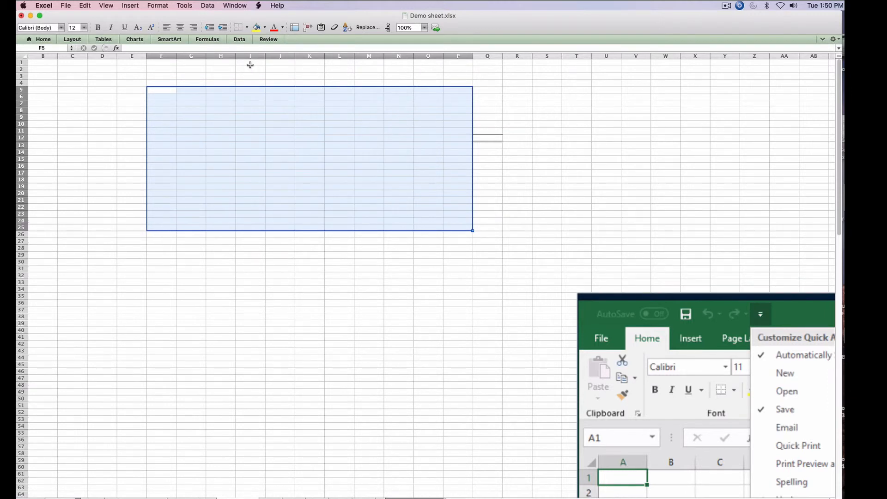
pyautogui.press('super+z')
pyautogui.click(474, 146)
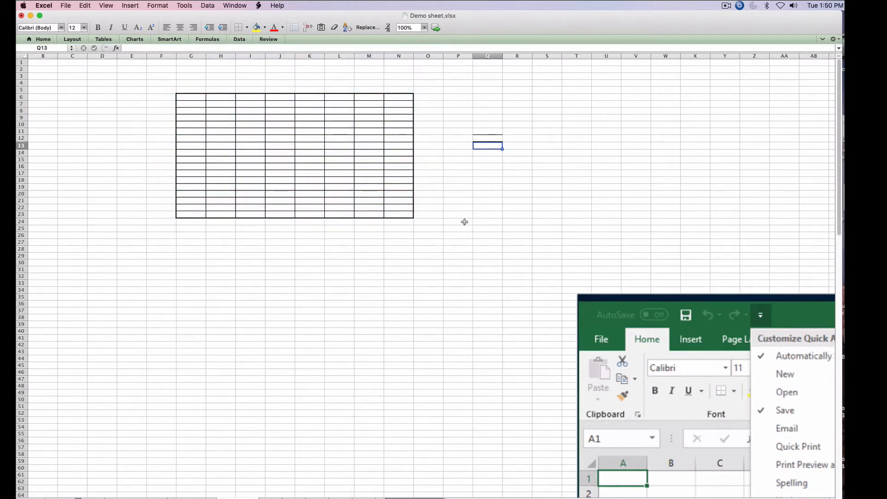
# - Select columns A through Q and clear them with the newly added toolbar command
pyautogui.click(446, 233)
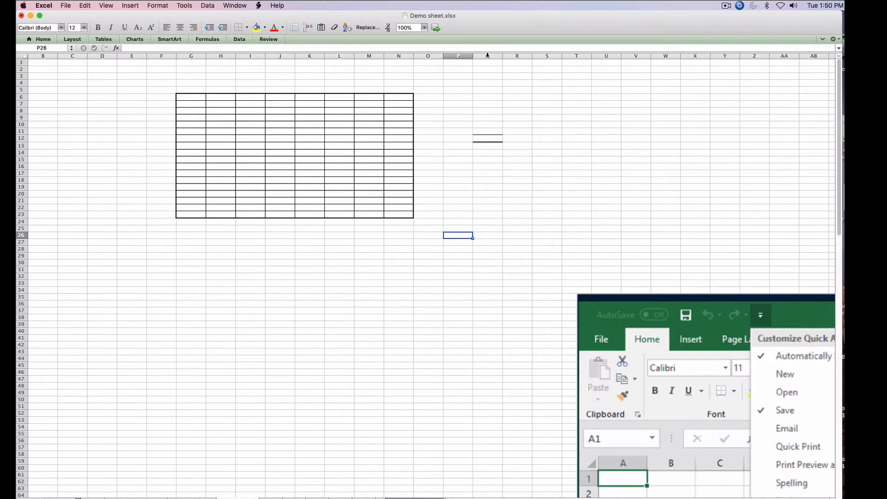
pyautogui.moveTo(487, 56); pyautogui.dragTo(35, 56)
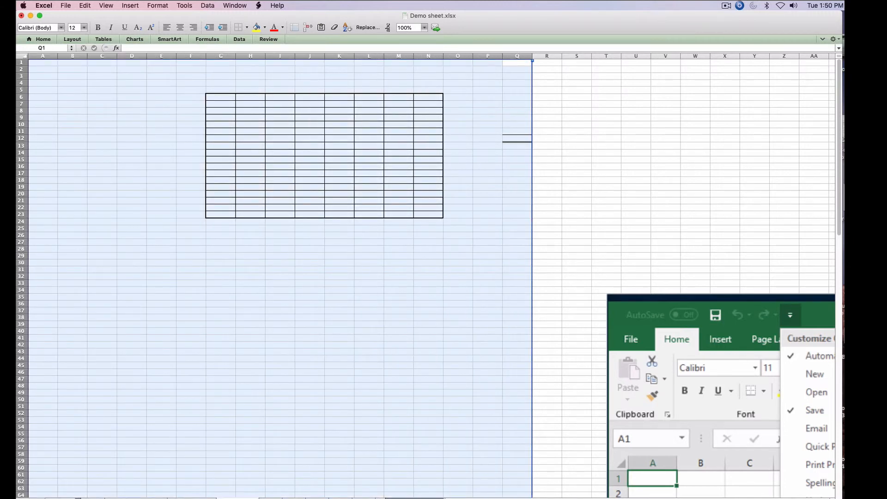
pyautogui.click(308, 29)
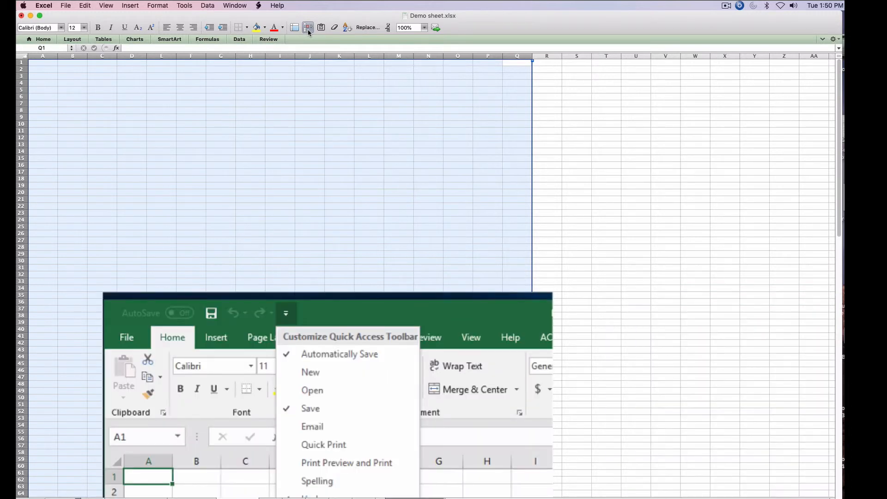
pyautogui.click(300, 149)
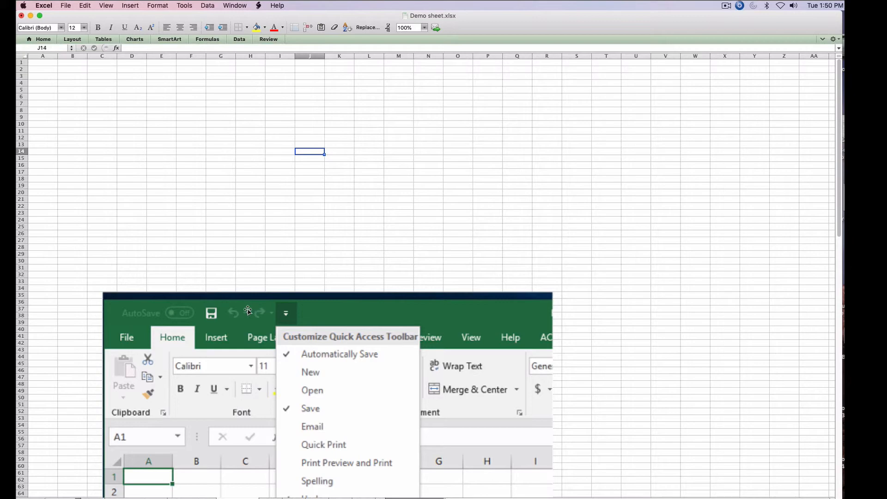
# - Move the Quick Access Toolbar picture up and left on the sheet, then switch to Word
pyautogui.moveTo(254, 306); pyautogui.dragTo(243, 76)
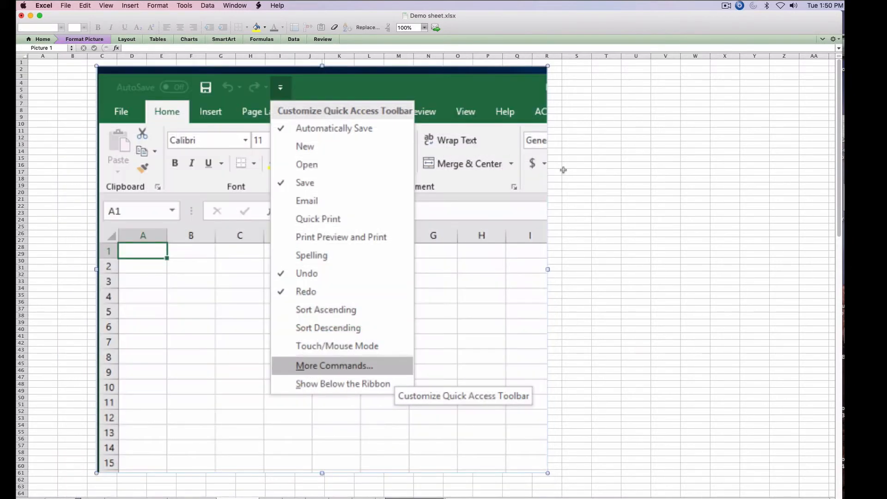
pyautogui.click(640, 191)
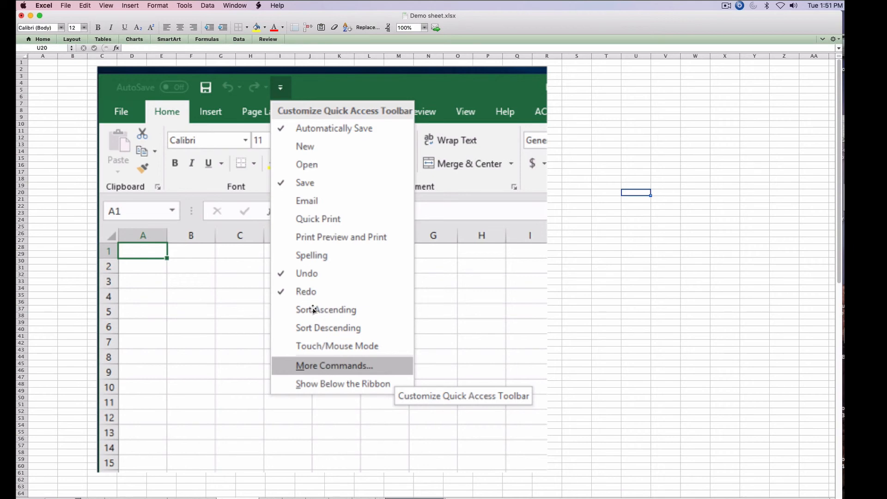
pyautogui.moveTo(460, 176); pyautogui.dragTo(395, 171)
pyautogui.press('super+Tab')
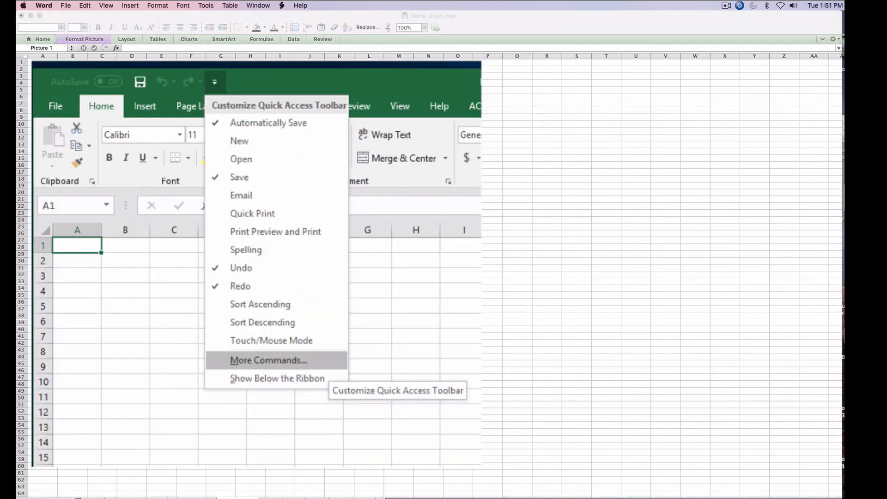